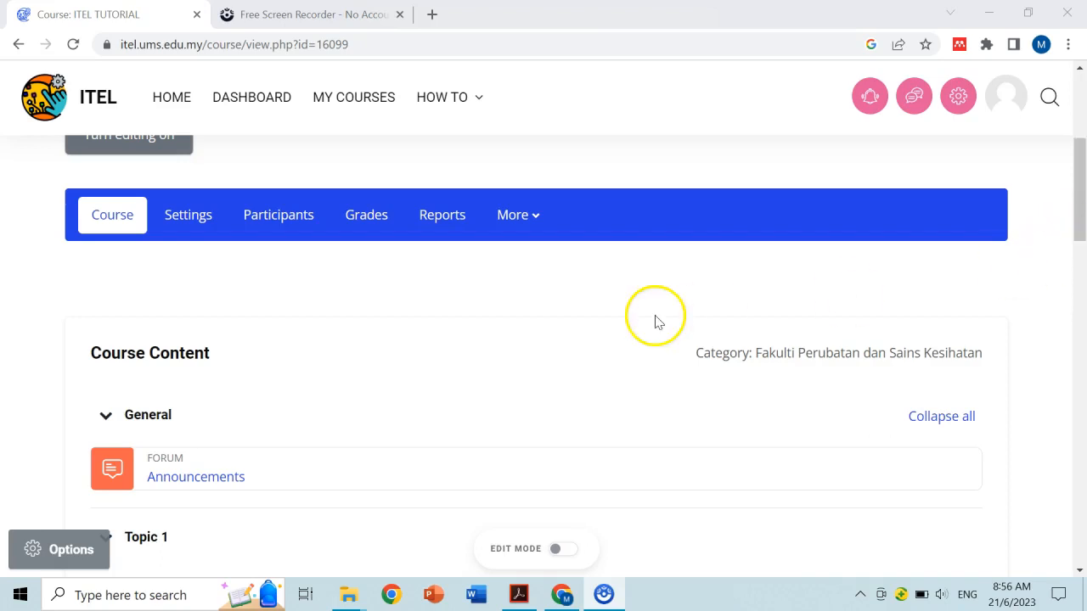
# Turn on editing for the ITEL TUTORIAL course page.
pyautogui.moveTo(1077, 170); pyautogui.dragTo(1080, 97)
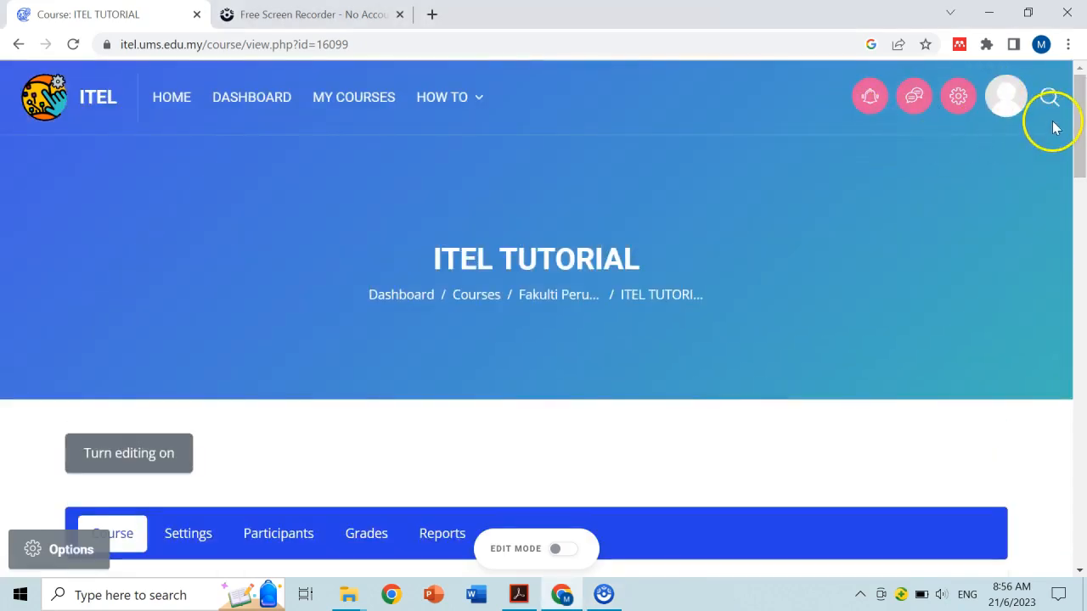
pyautogui.moveTo(1077, 136); pyautogui.dragTo(1081, 190)
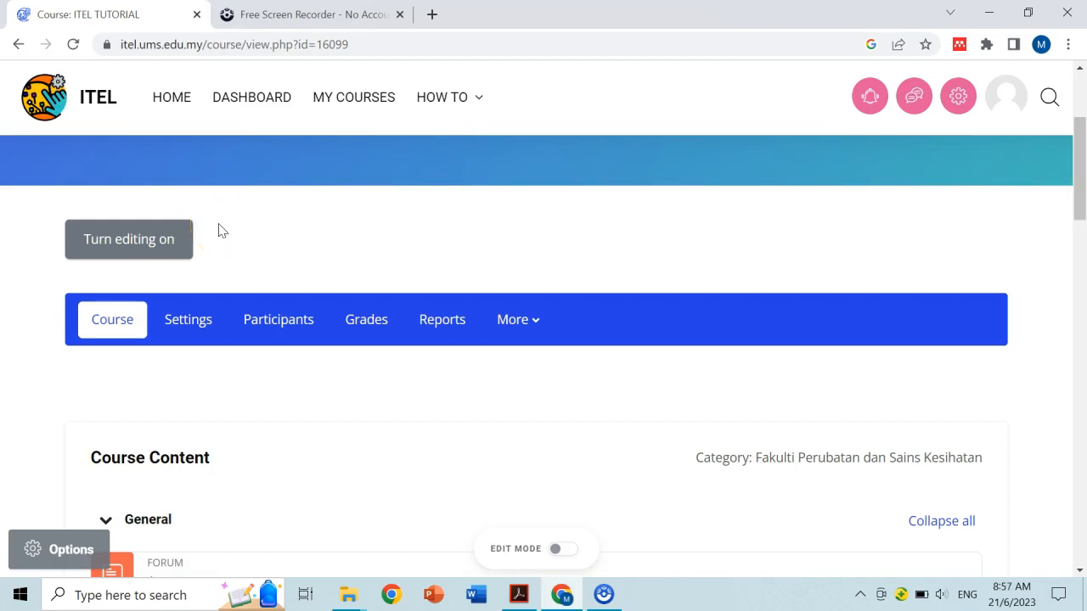
pyautogui.click(161, 247)
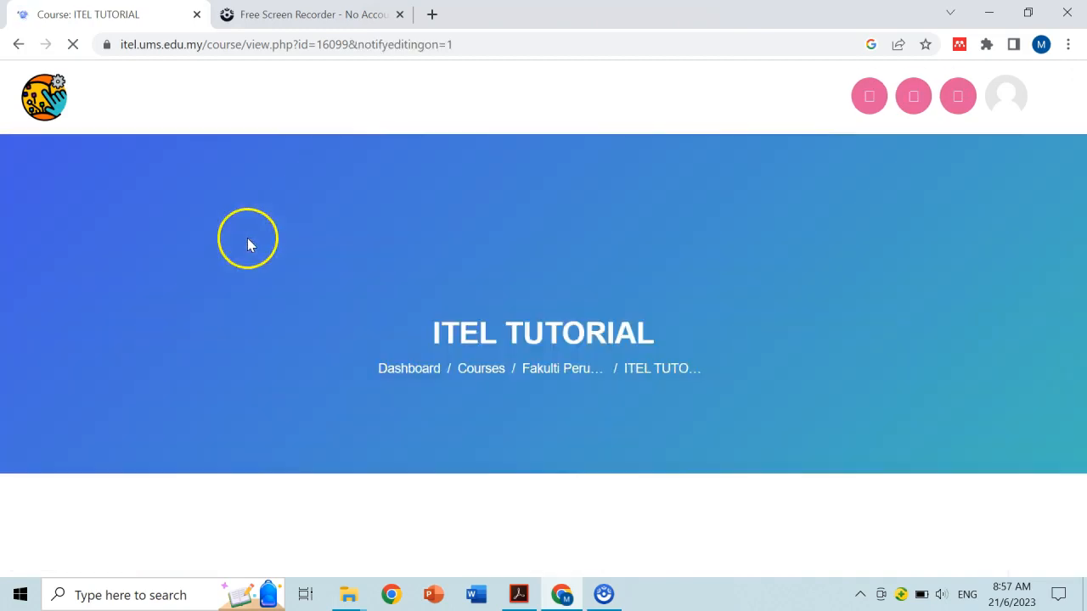
# Start adding a new Folder resource to Topic 1 of the course.
pyautogui.moveTo(1078, 121); pyautogui.dragTo(1079, 147)
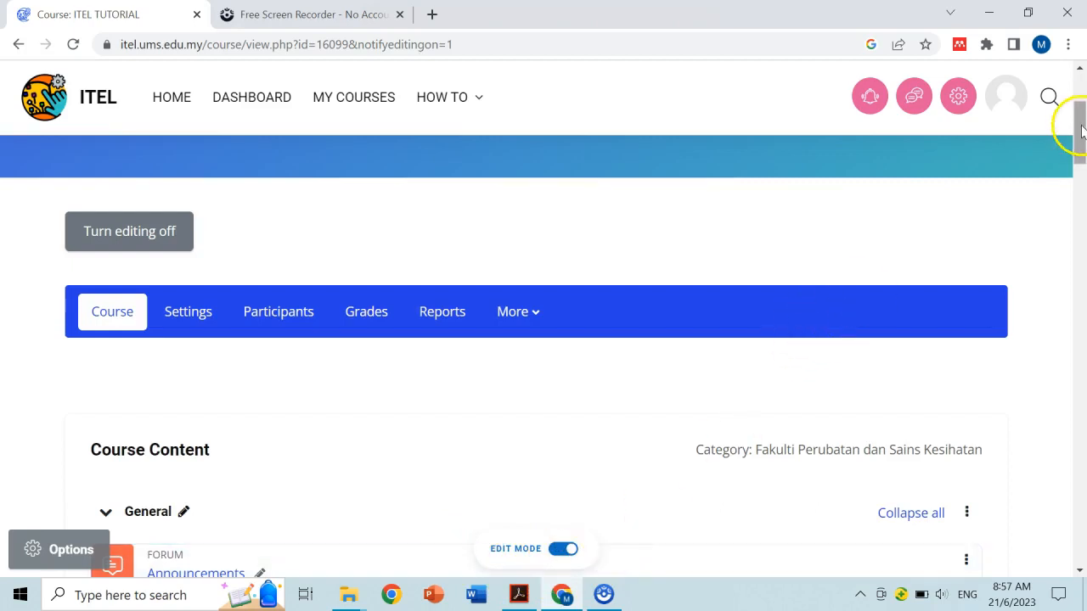
pyautogui.moveTo(1079, 146); pyautogui.dragTo(1081, 203)
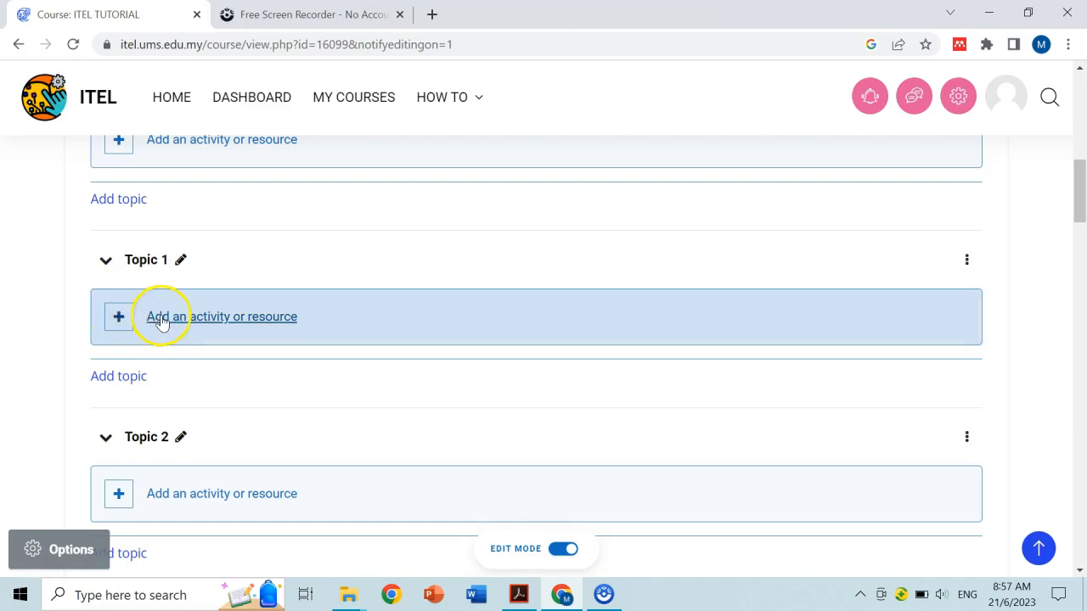
pyautogui.click(118, 326)
pyautogui.moveTo(1077, 219); pyautogui.dragTo(1075, 330)
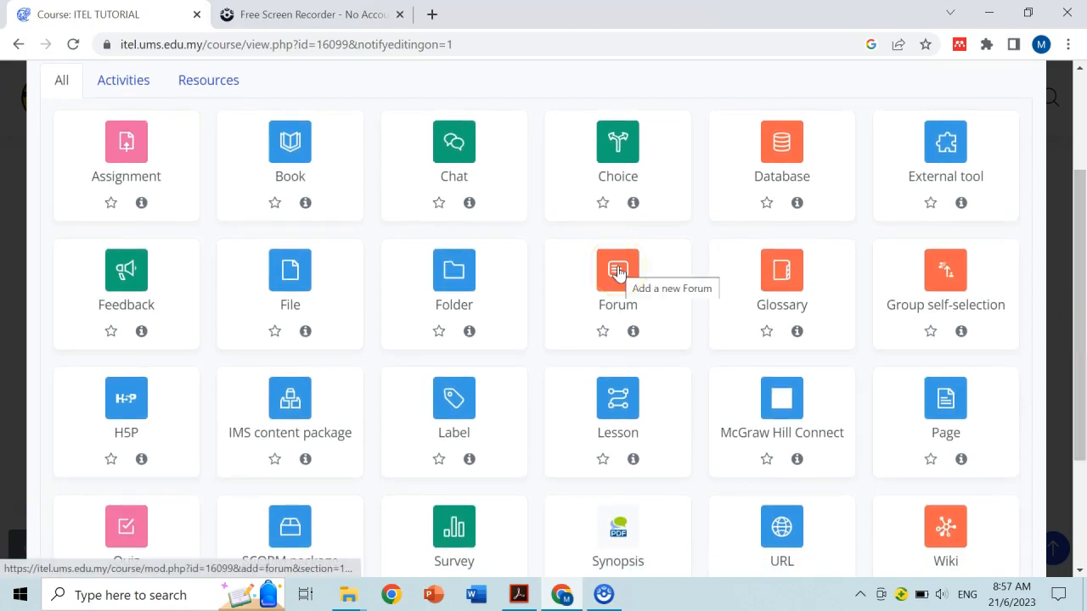
pyautogui.click(452, 263)
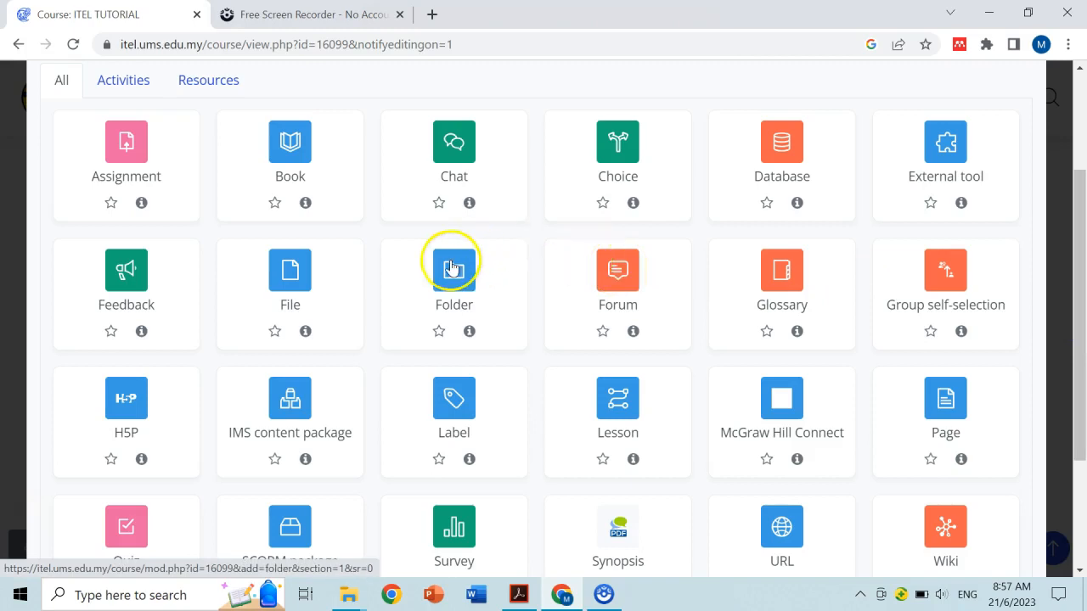
pyautogui.click(452, 268)
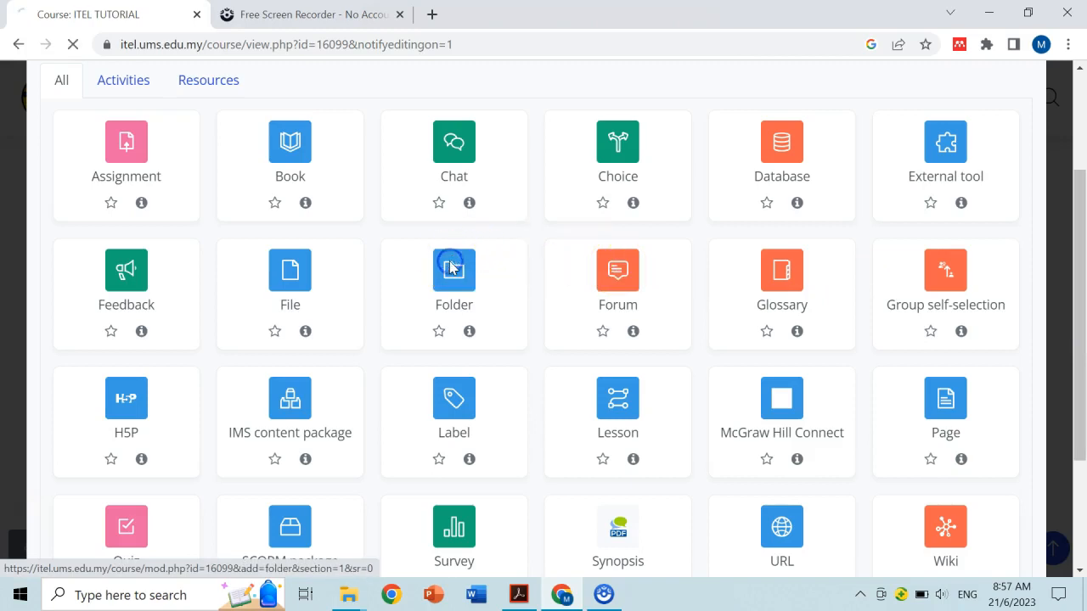
pyautogui.click(452, 285)
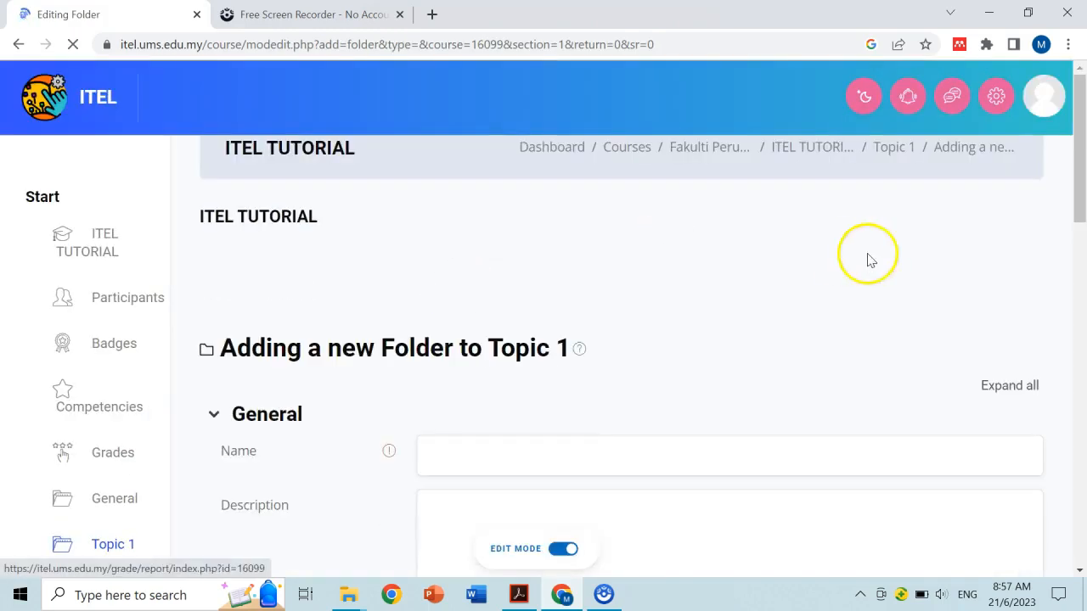
# Name the folder TRAUMA LIFE SUPPORT and show the description "These files are to be read before our trauma life support class" on the course page.
pyautogui.moveTo(1077, 158); pyautogui.dragTo(1075, 226)
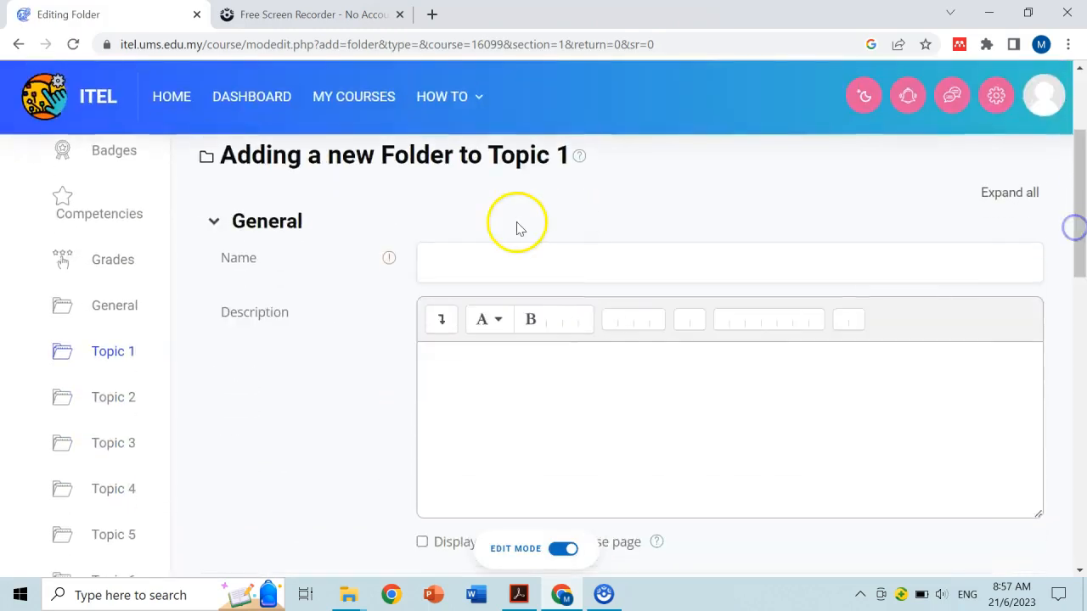
pyautogui.click(466, 260)
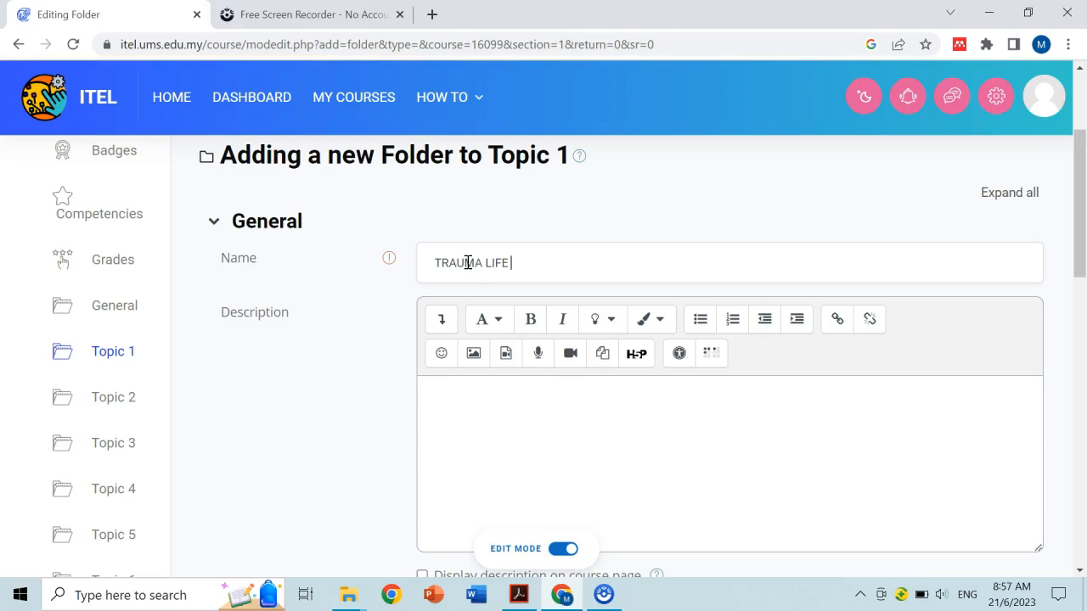
pyautogui.click(502, 409)
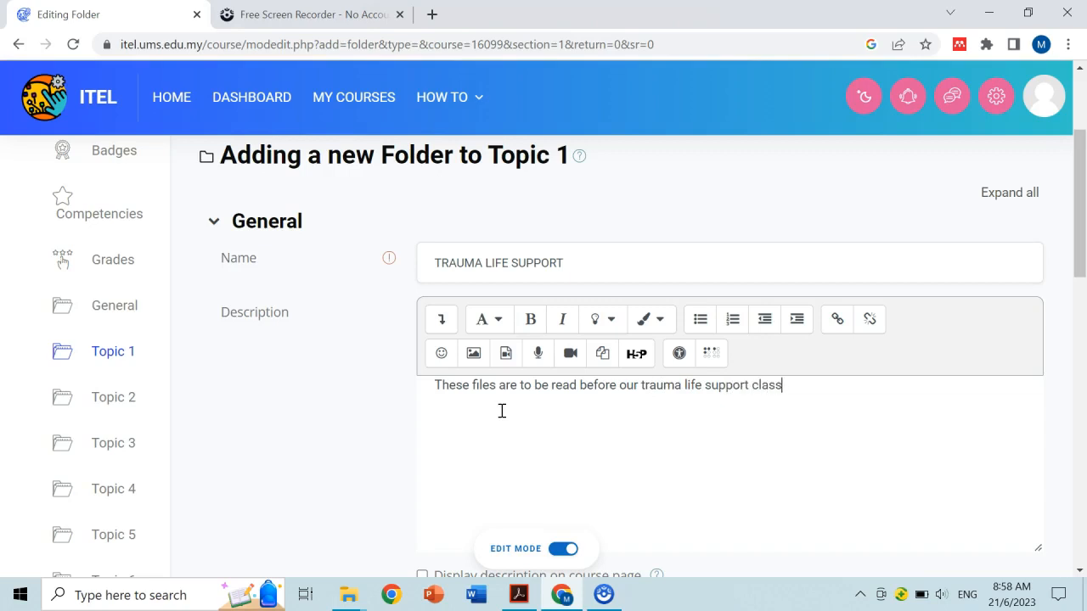
pyautogui.moveTo(1078, 230); pyautogui.dragTo(1081, 319)
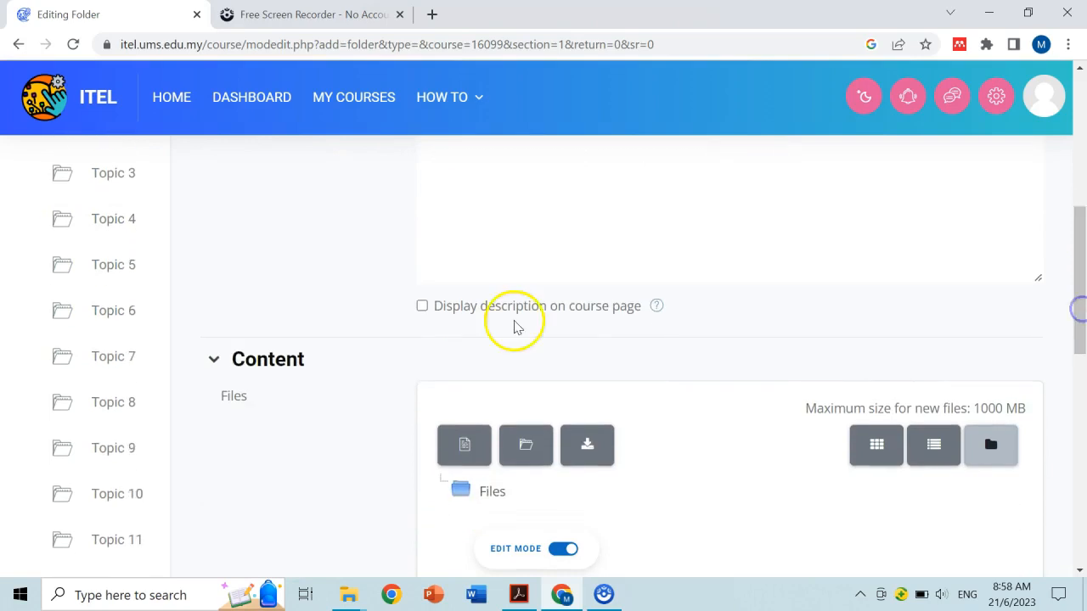
pyautogui.click(422, 308)
# Upload the PowerPoint file PRINCIPLES OF BANDAGING from the desktop's UMS folder to the folder's files.
pyautogui.moveTo(1075, 303); pyautogui.dragTo(1078, 359)
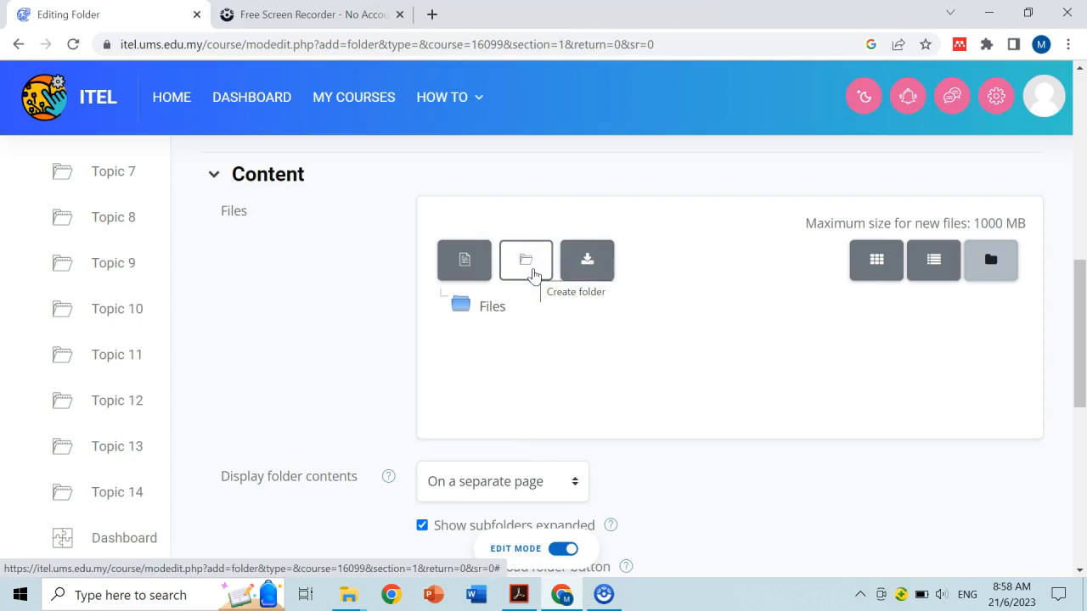
pyautogui.click(465, 263)
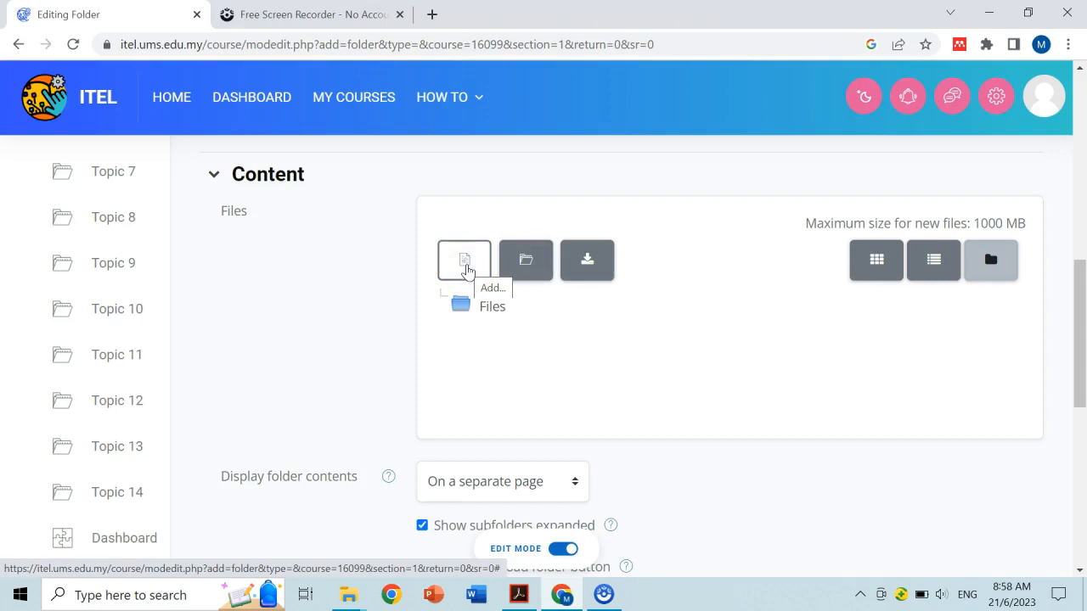
pyautogui.click(466, 263)
pyautogui.click(438, 266)
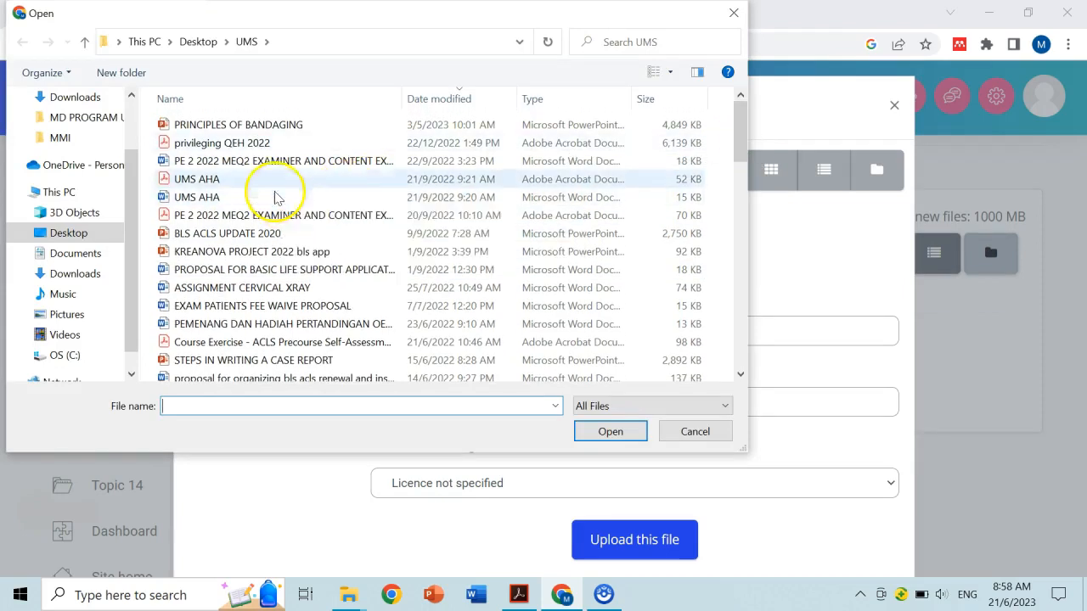
pyautogui.click(256, 124)
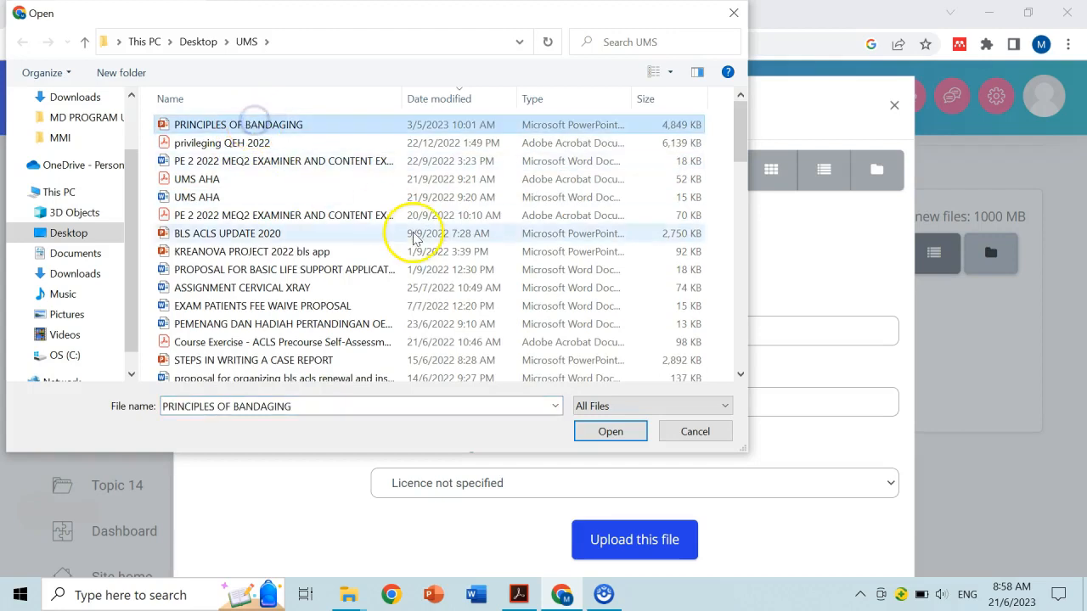
pyautogui.click(612, 431)
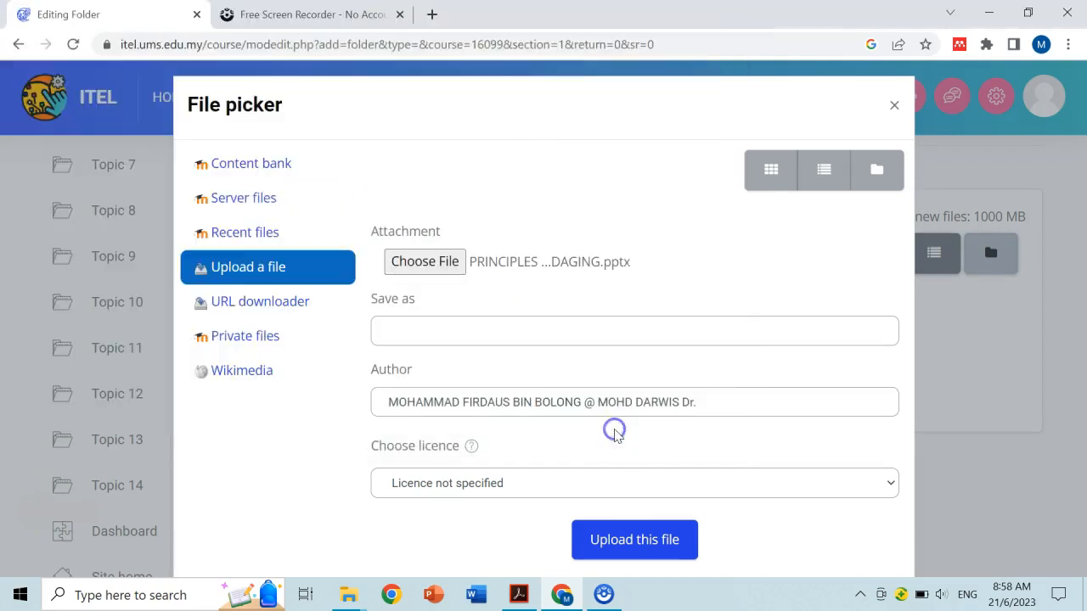
pyautogui.click(615, 546)
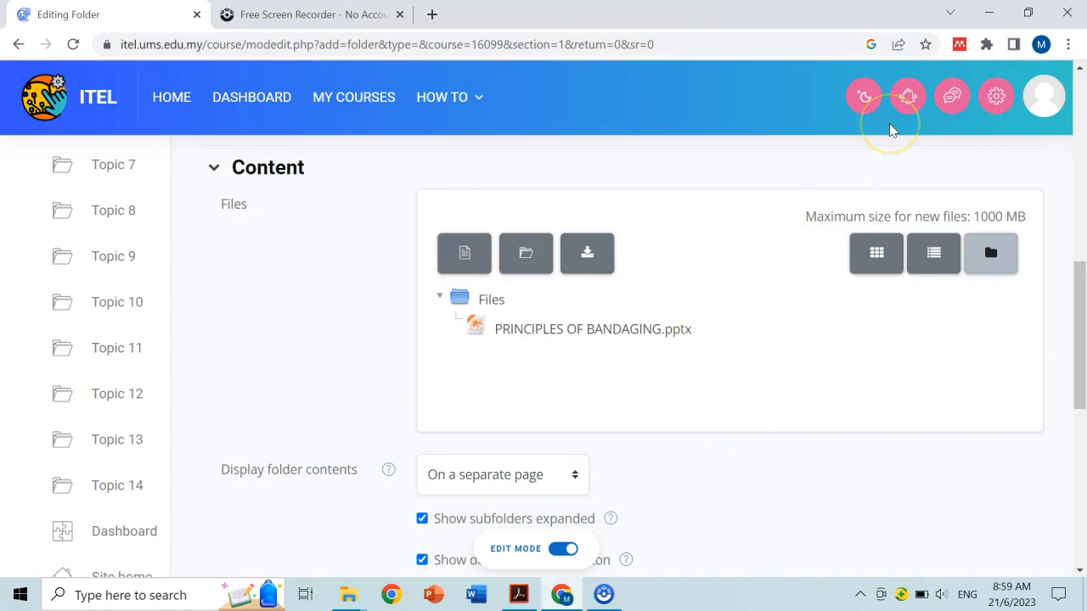
# Place the browser beside the UMS file window, add Trauma in Pregnancy.pdf from it to the folder's files, and maximize the browser again.
pyautogui.click(1027, 14)
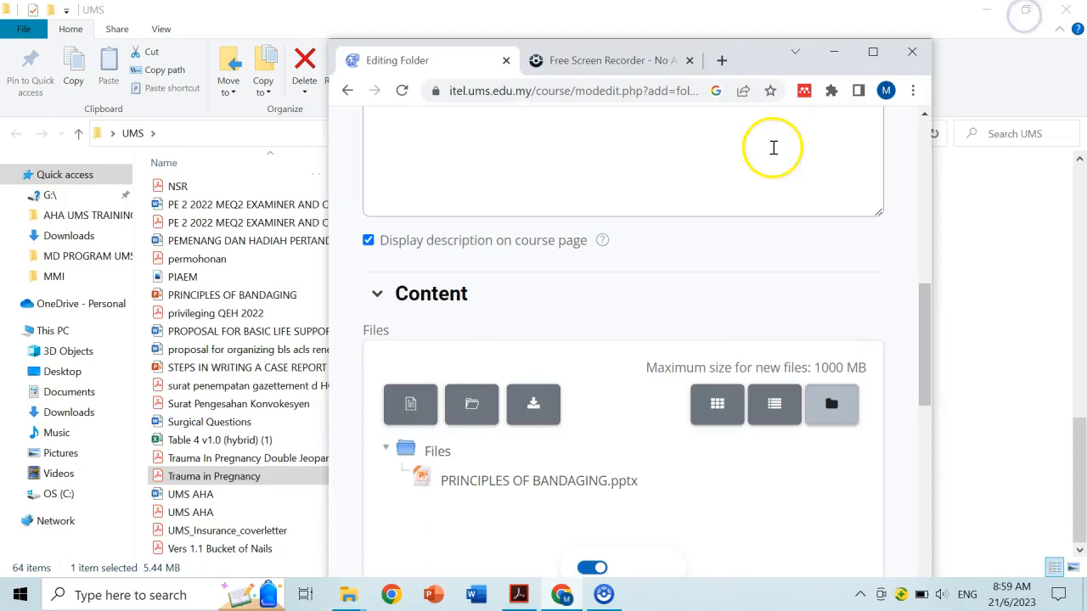
pyautogui.moveTo(754, 61); pyautogui.dragTo(914, 27)
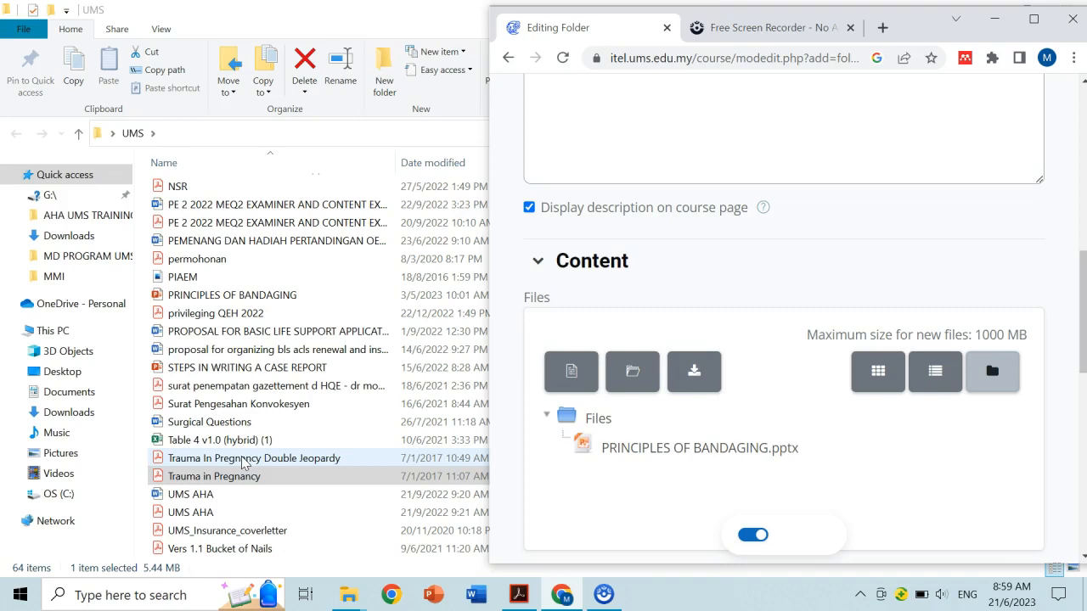
pyautogui.click(214, 478)
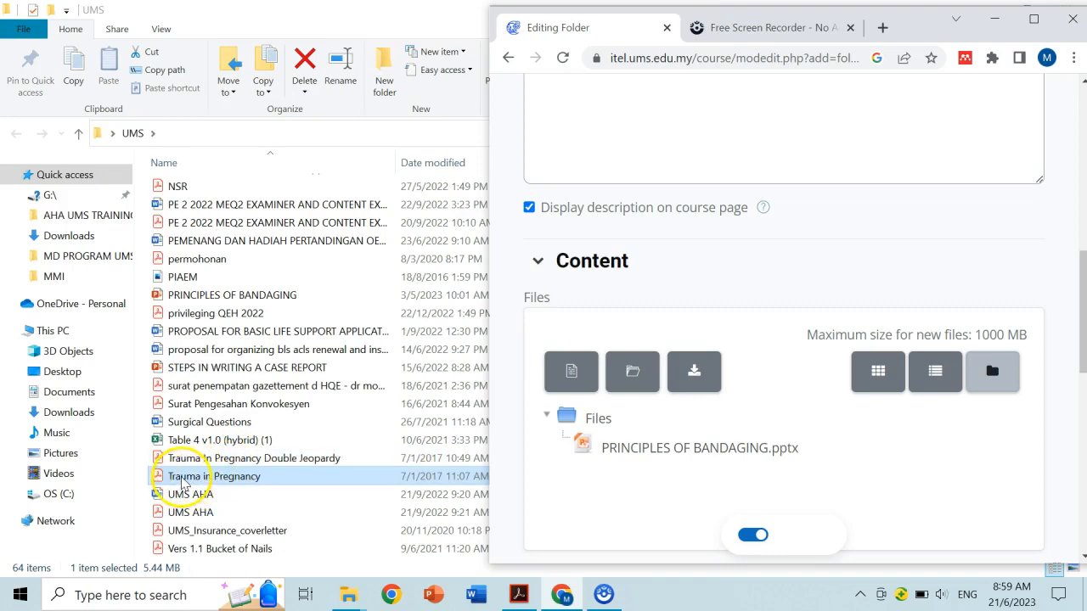
pyautogui.moveTo(182, 482); pyautogui.dragTo(217, 478)
pyautogui.moveTo(338, 482); pyautogui.dragTo(644, 471)
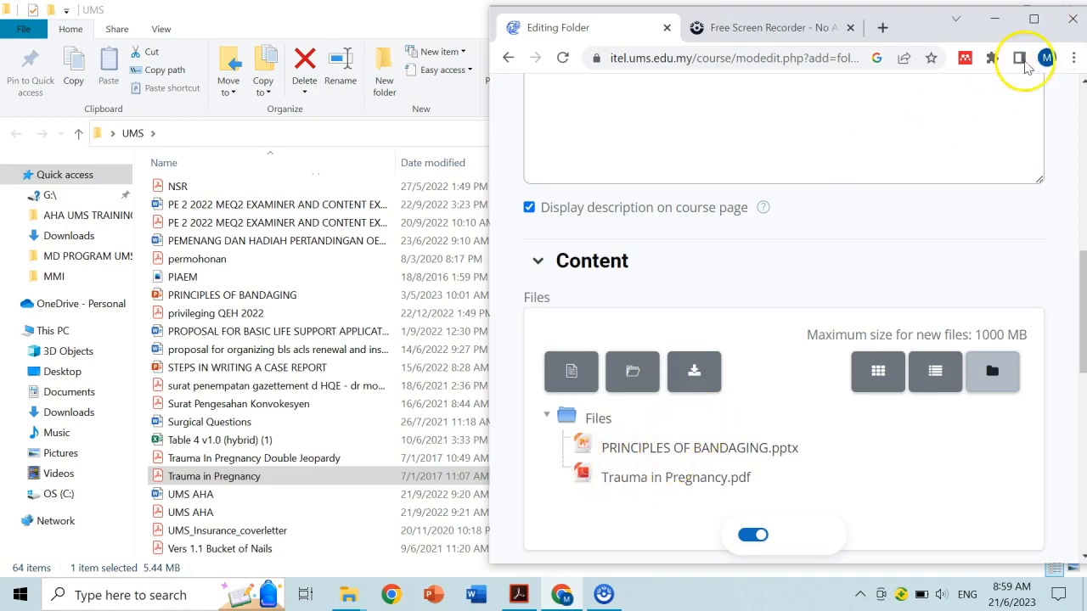
pyautogui.click(1032, 25)
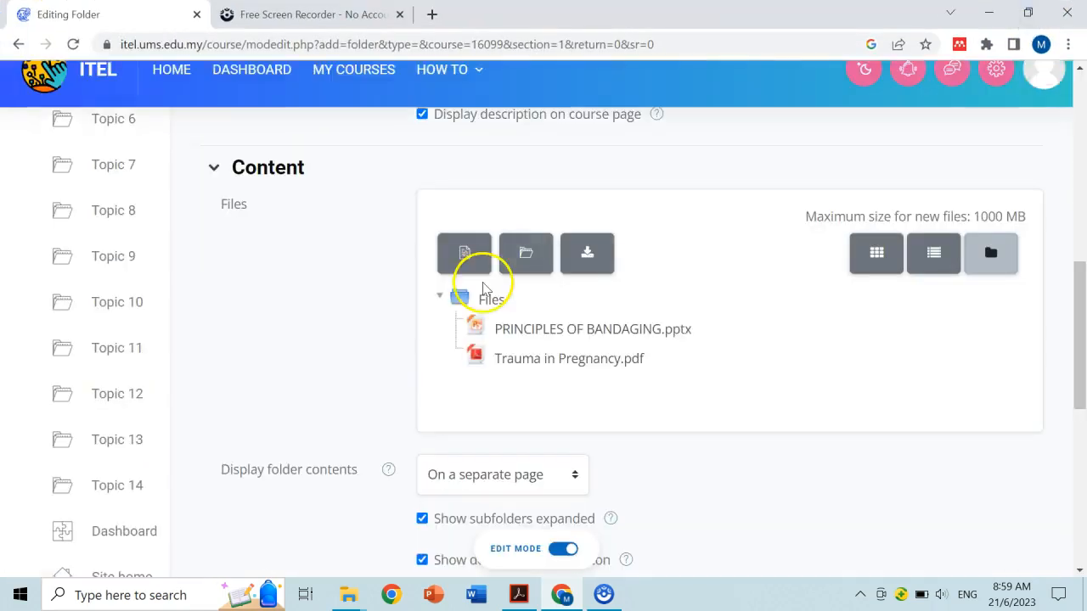
# Set the folder contents to display inline on a course page.
pyautogui.moveTo(1077, 337); pyautogui.dragTo(1070, 390)
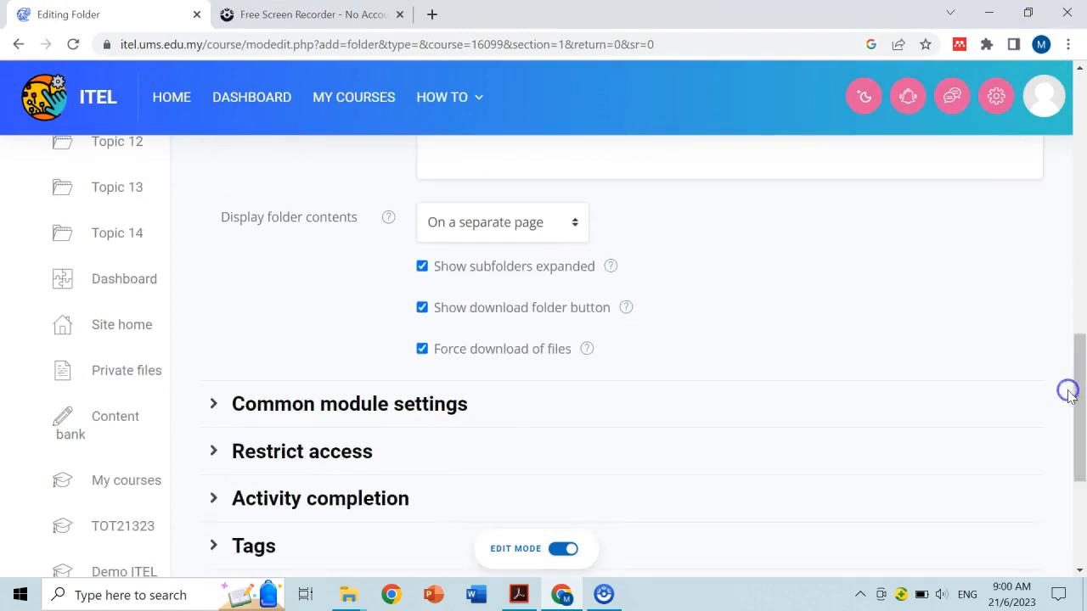
pyautogui.click(490, 228)
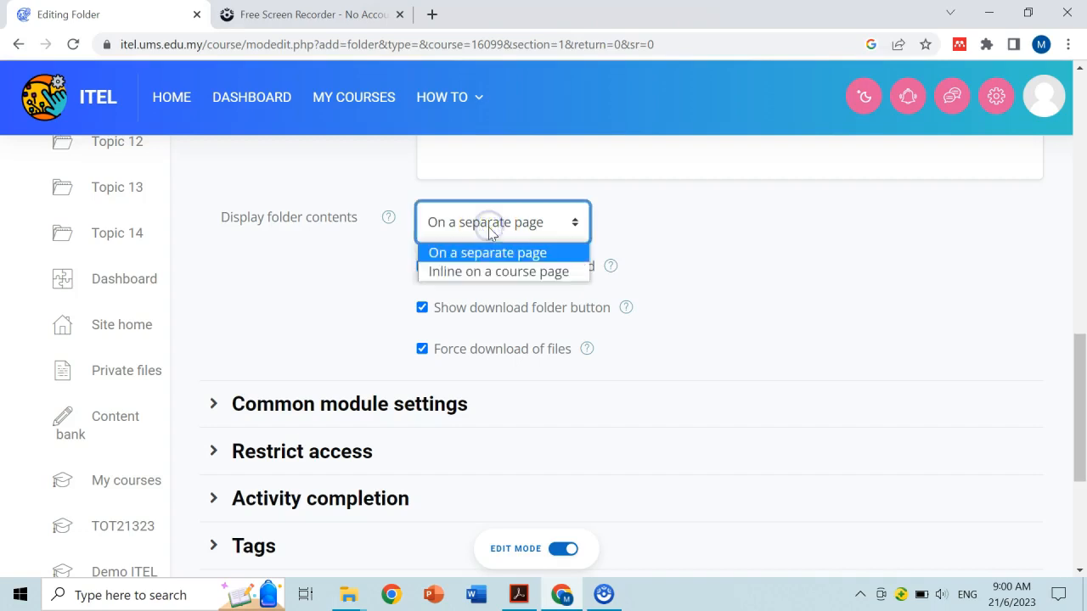
pyautogui.click(478, 272)
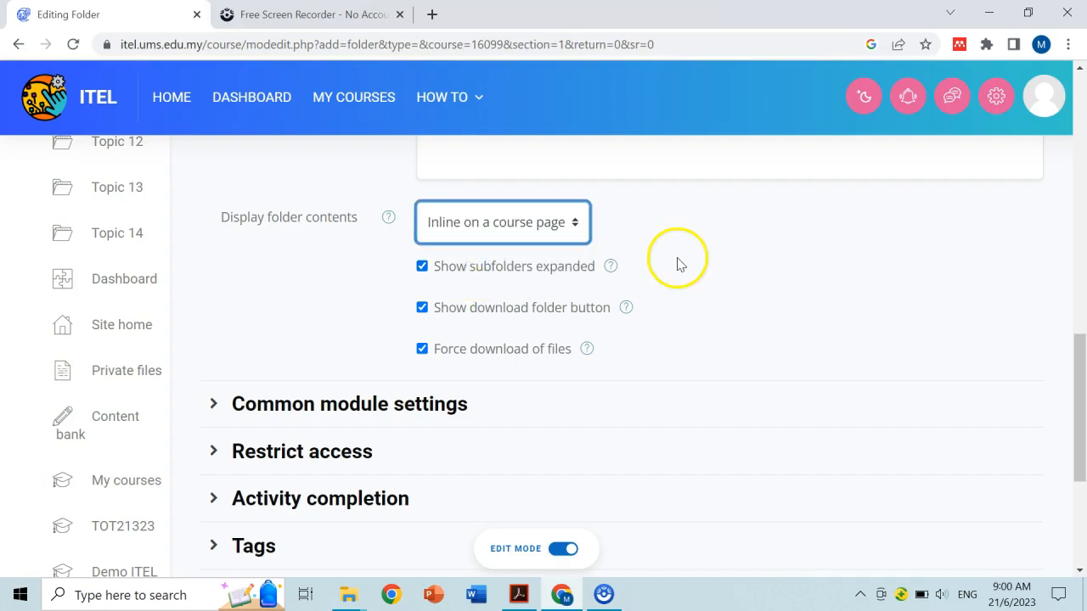
pyautogui.click(739, 265)
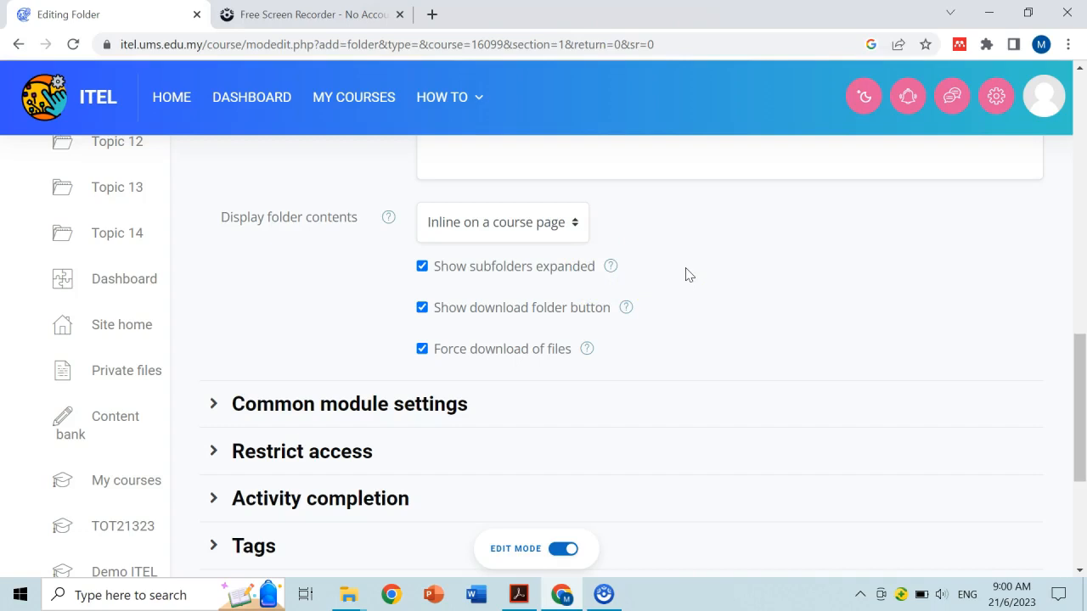
pyautogui.moveTo(1080, 365)
pyautogui.mouseDown()
pyautogui.moveTo(1082, 342)
pyautogui.moveTo(1082, 365)
pyautogui.mouseUp()
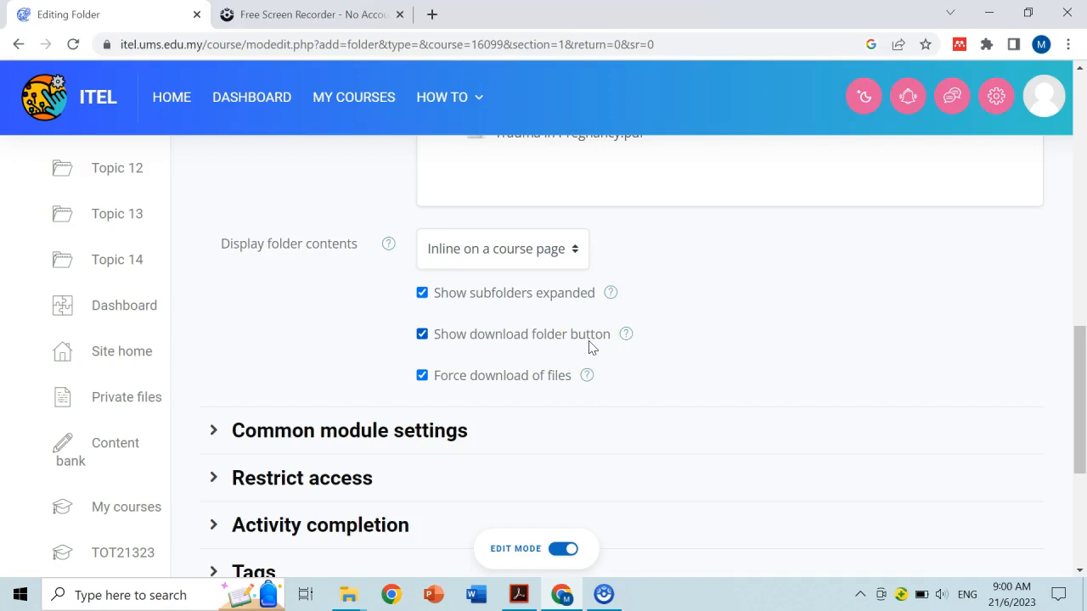
# Set the folder's completion tracking to "Do not indicate activity completion".
pyautogui.moveTo(1079, 376); pyautogui.dragTo(1080, 407)
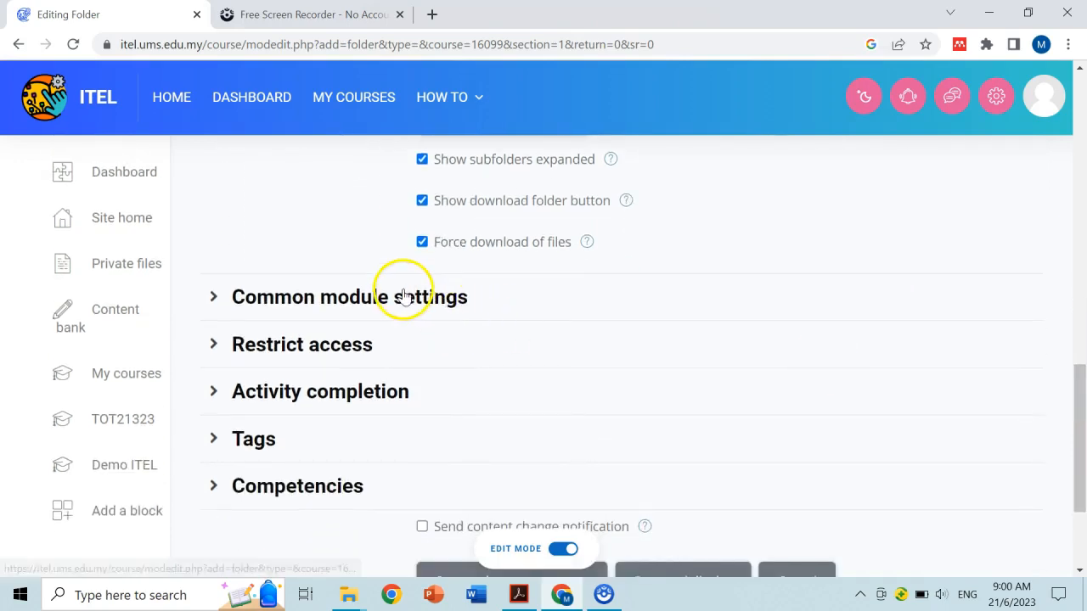
pyautogui.click(332, 389)
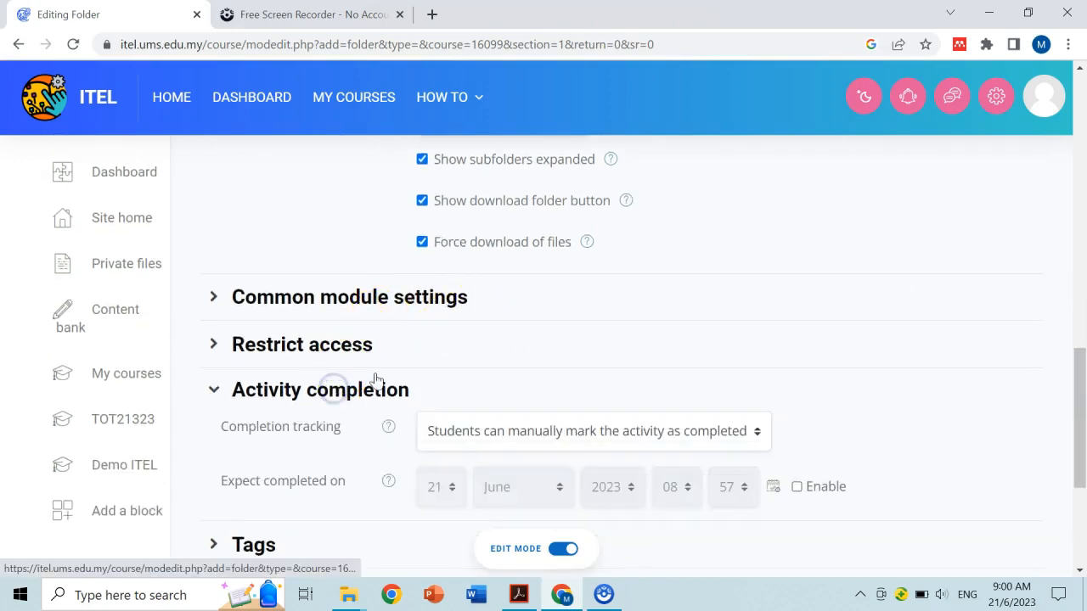
pyautogui.click(707, 436)
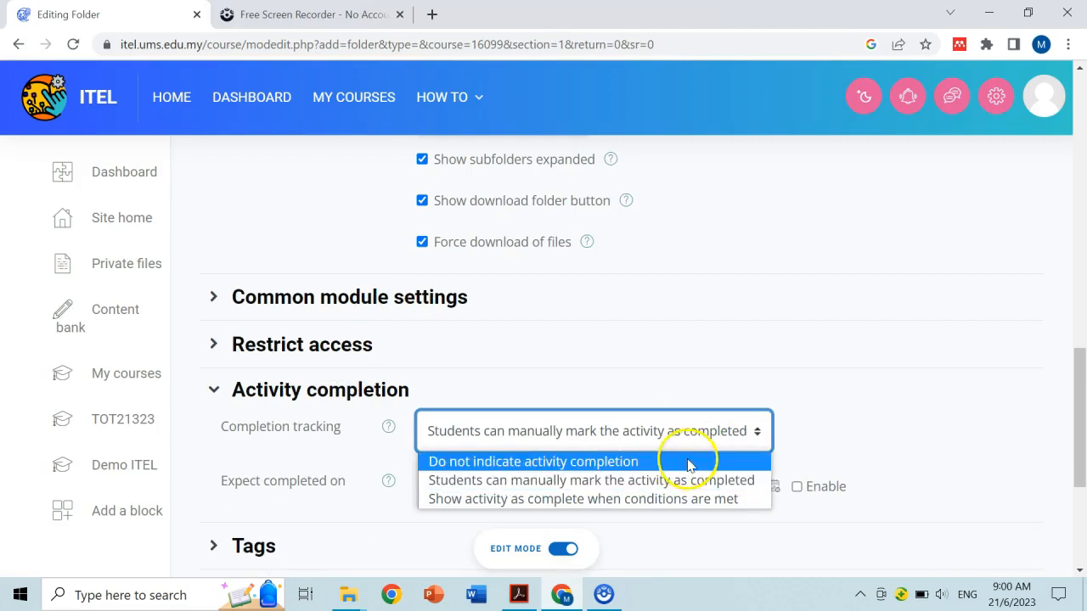
pyautogui.click(682, 462)
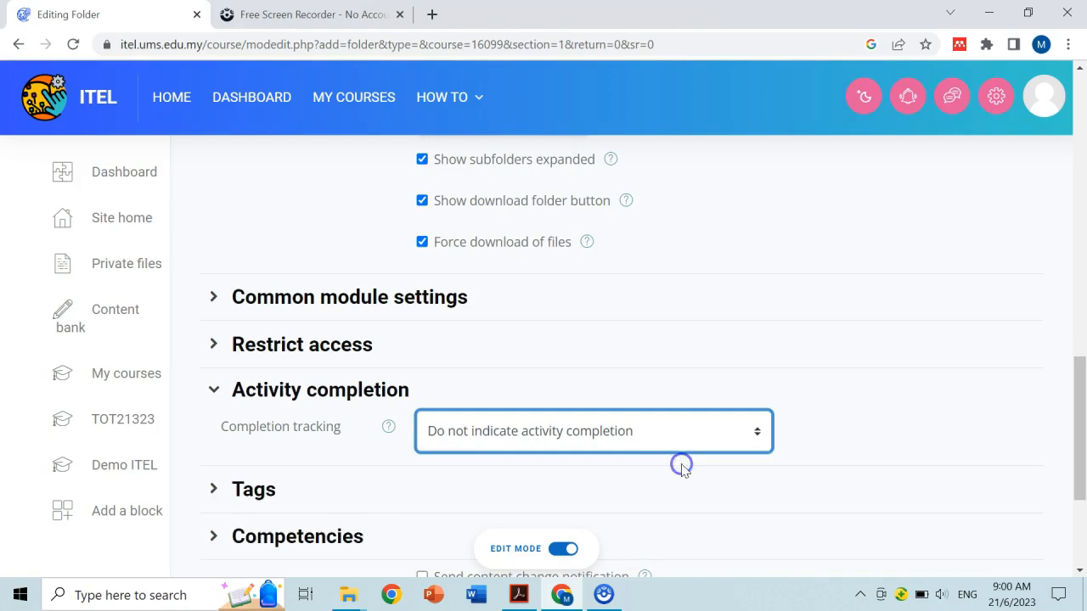
pyautogui.click(826, 422)
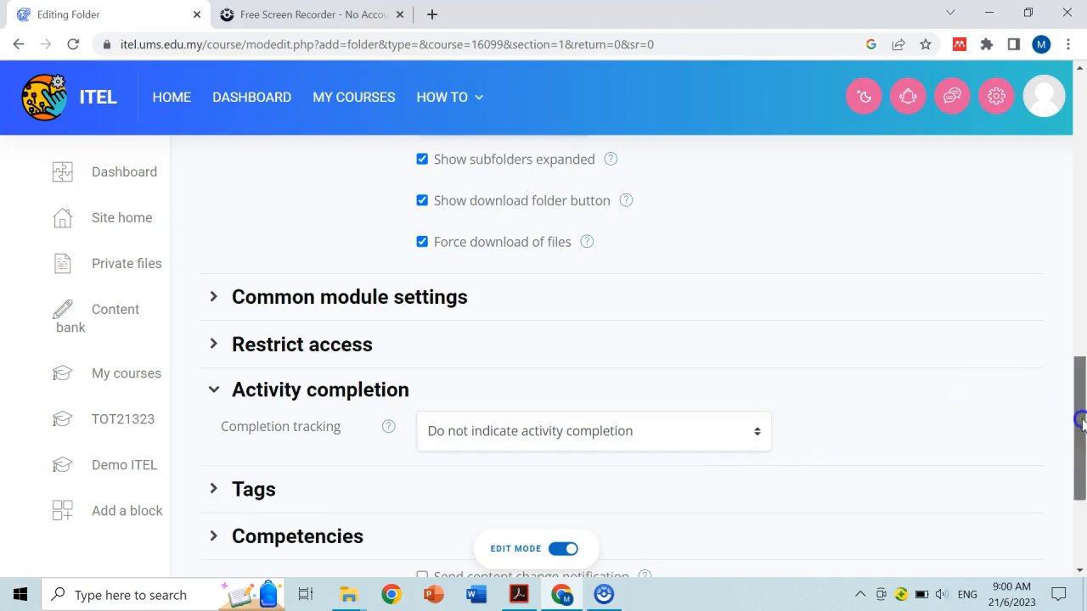
# Review the folder's Tags and Competencies sections, collapsing each again without editing it.
pyautogui.moveTo(1077, 417); pyautogui.dragTo(1075, 464)
pyautogui.click(219, 336)
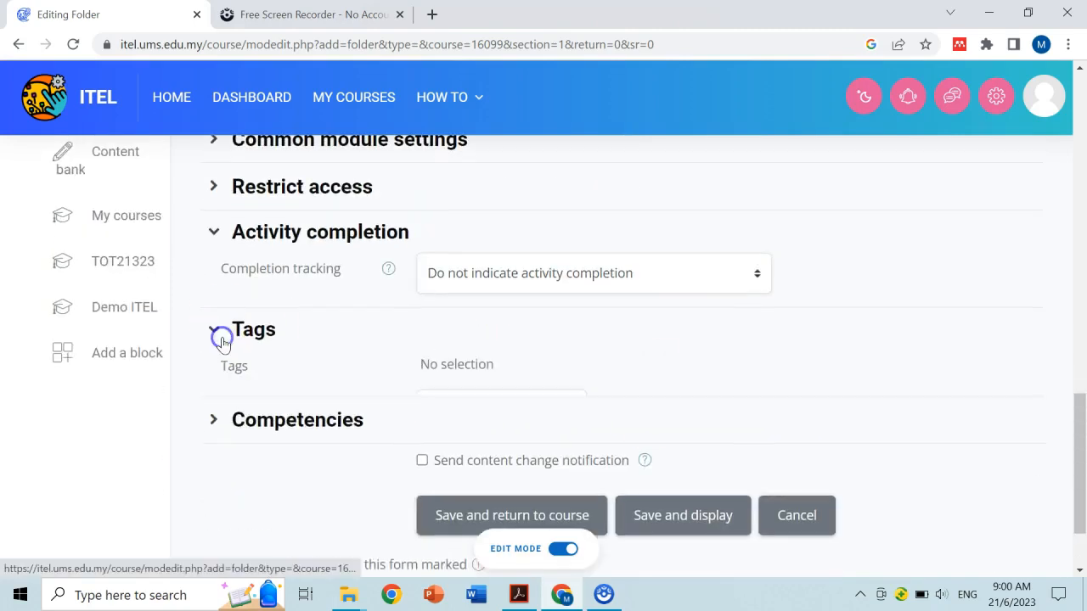
pyautogui.click(222, 336)
pyautogui.click(257, 389)
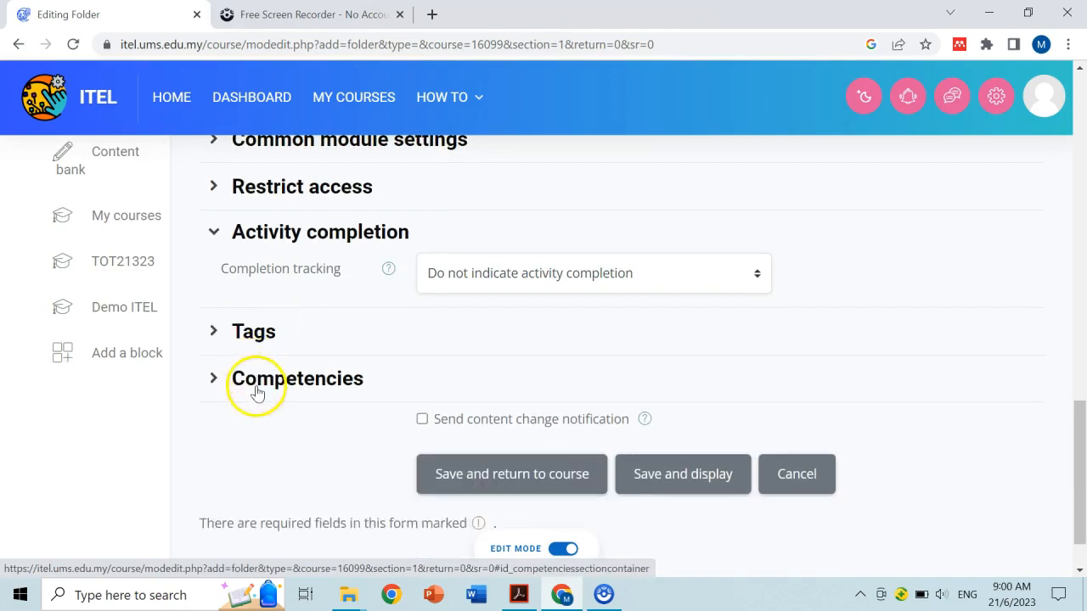
pyautogui.click(257, 389)
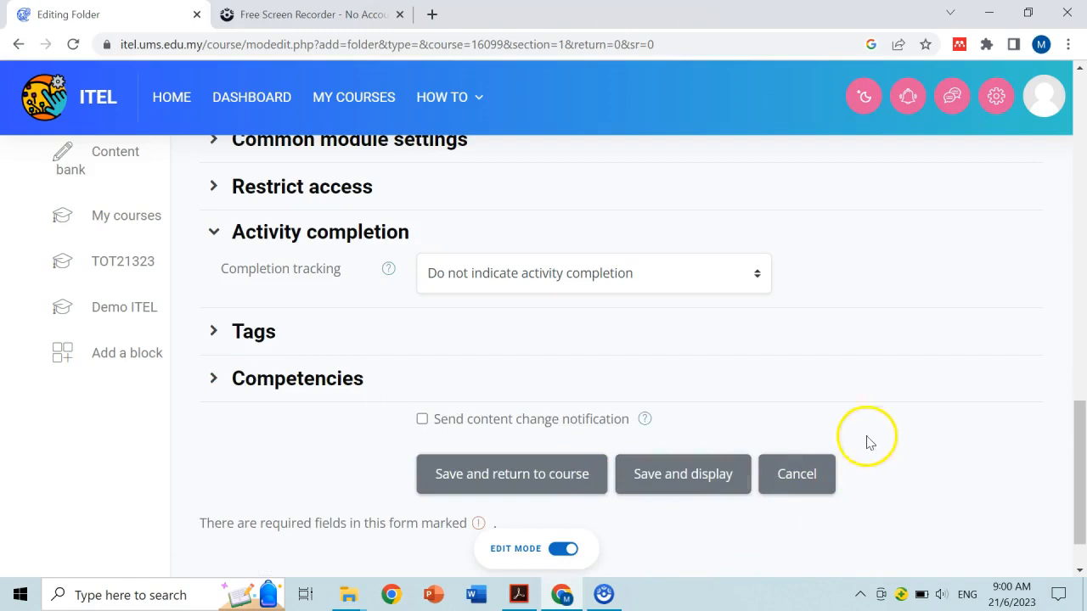
# Save the TRAUMA LIFE SUPPORT folder's settings and display the result.
pyautogui.moveTo(1070, 463); pyautogui.dragTo(1074, 505)
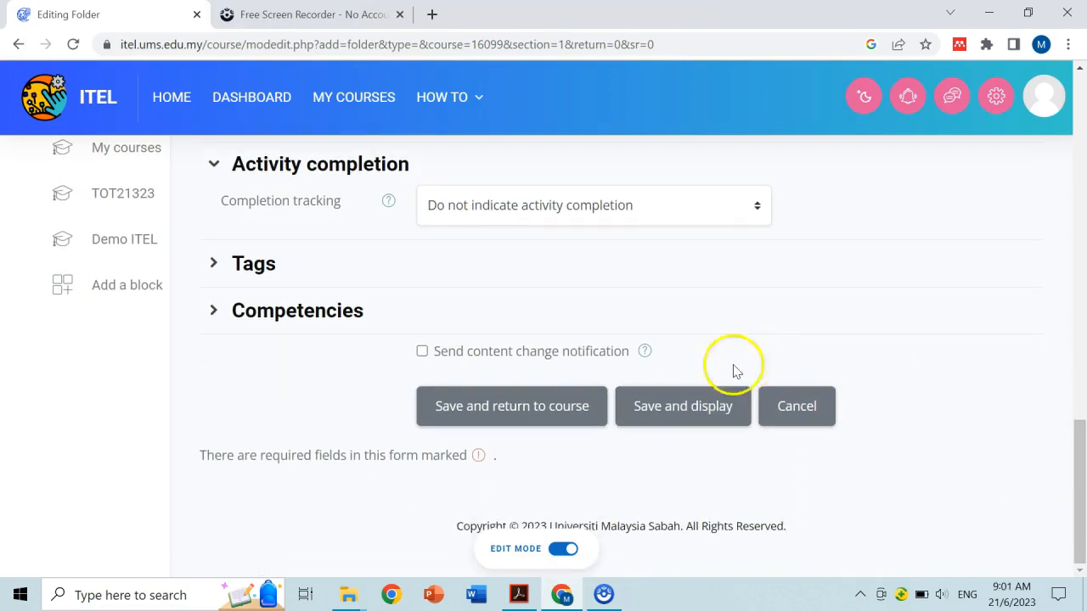
pyautogui.click(651, 415)
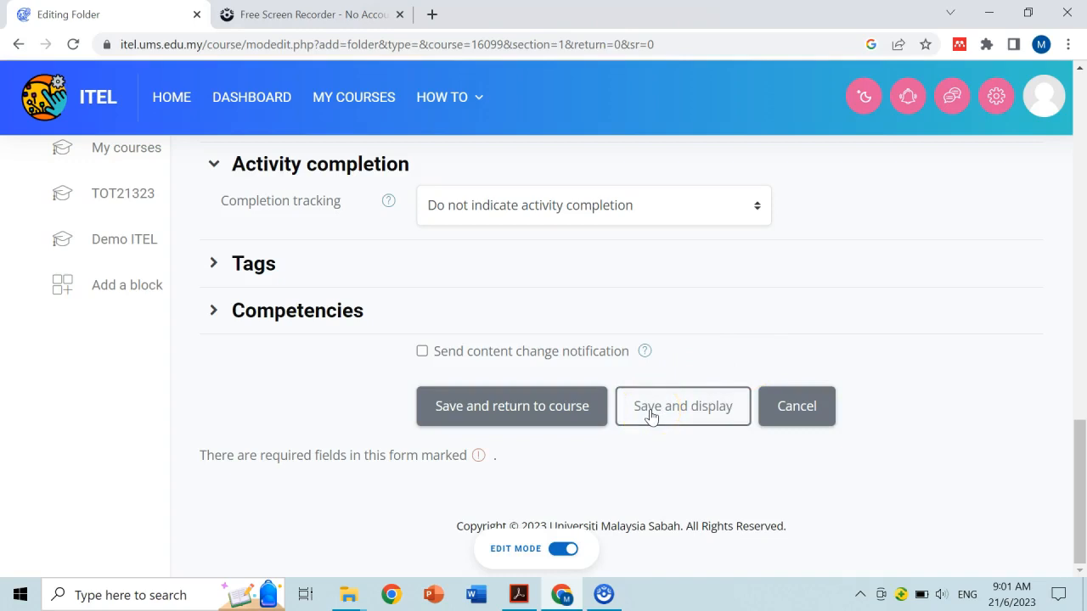
pyautogui.click(652, 415)
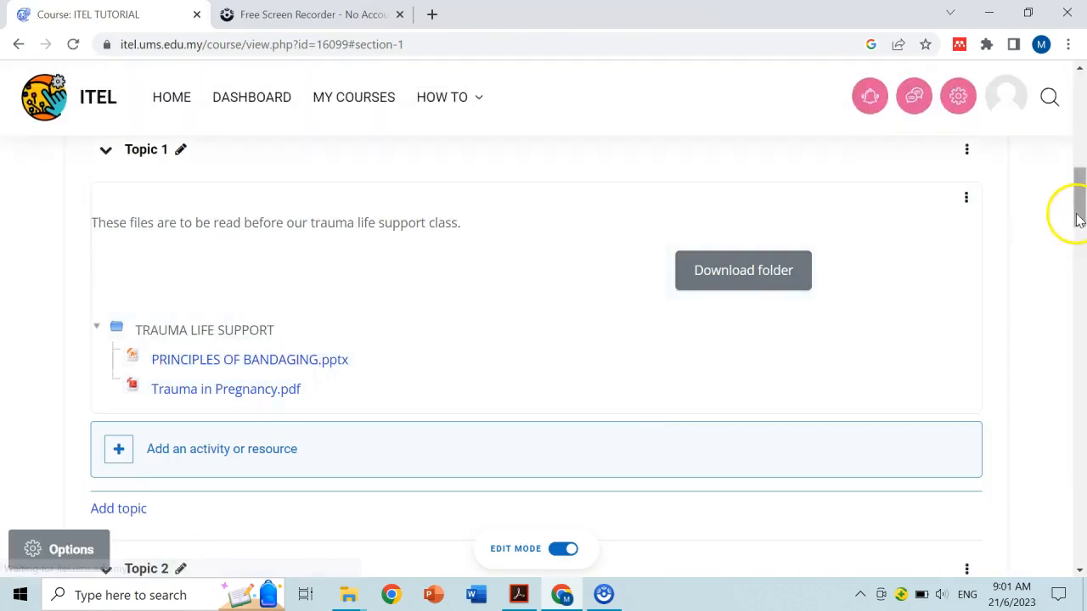
# Download the whole TRAUMA LIFE SUPPORT folder from Topic 1 as a zip file.
pyautogui.moveTo(1079, 219)
pyautogui.mouseDown()
pyautogui.moveTo(1079, 176)
pyautogui.moveTo(1078, 212)
pyautogui.mouseUp()
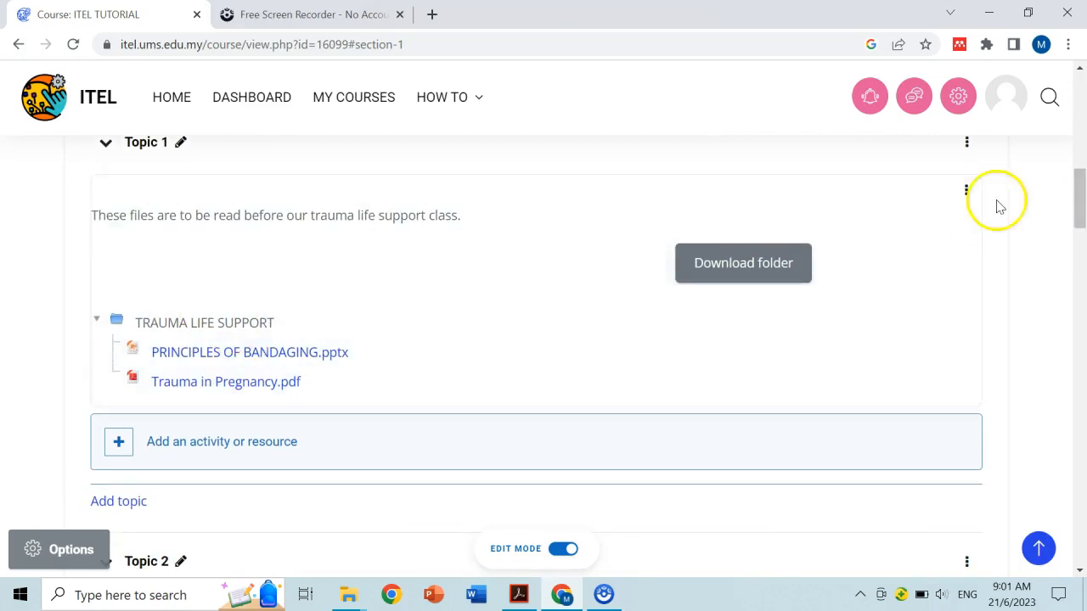
pyautogui.moveTo(1079, 211); pyautogui.dragTo(1079, 203)
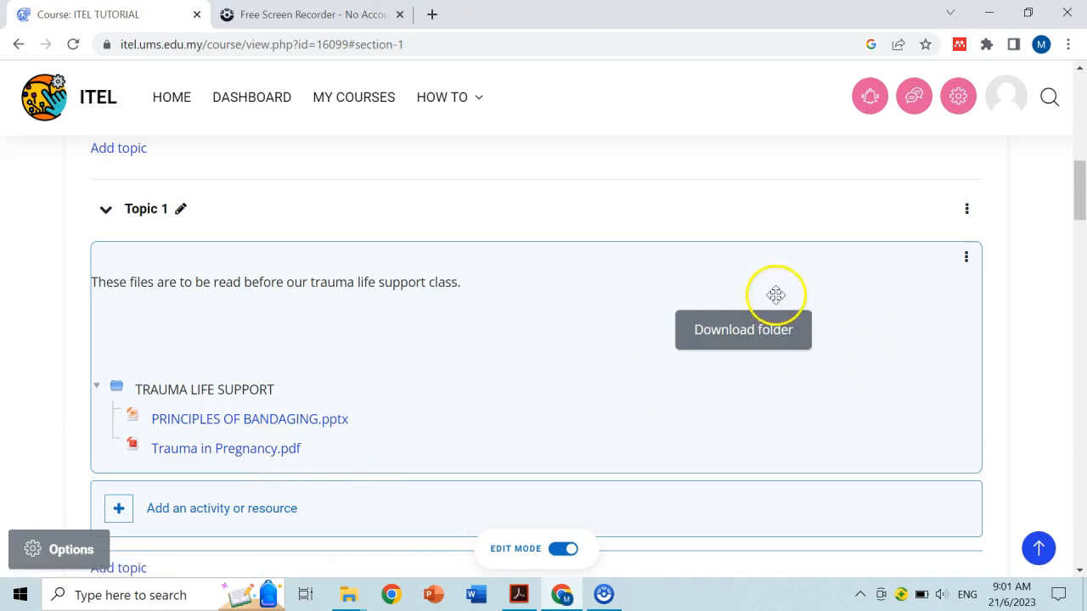
pyautogui.click(685, 323)
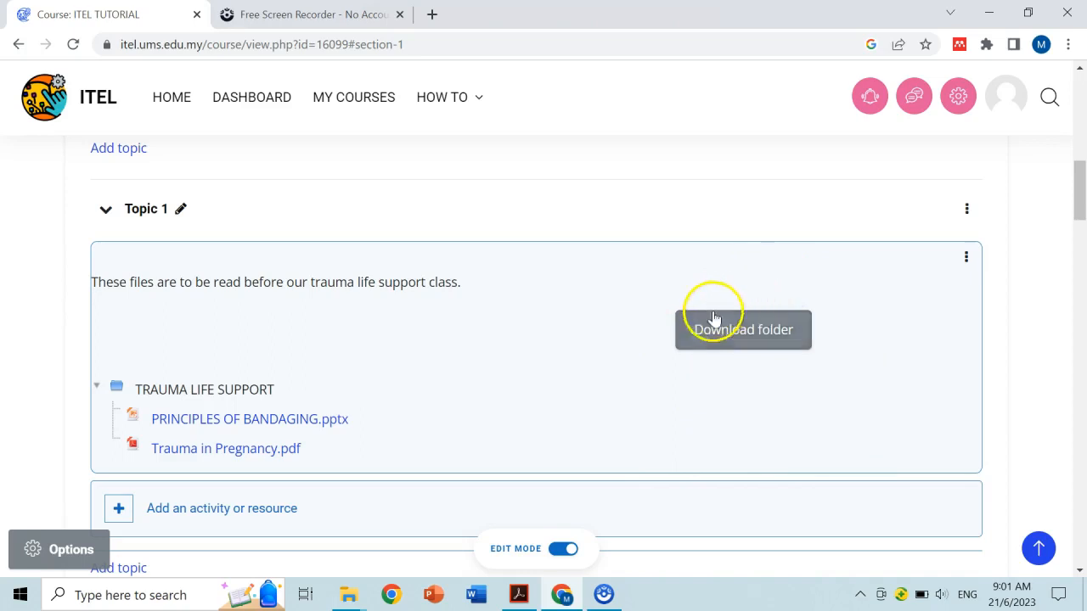
pyautogui.click(707, 332)
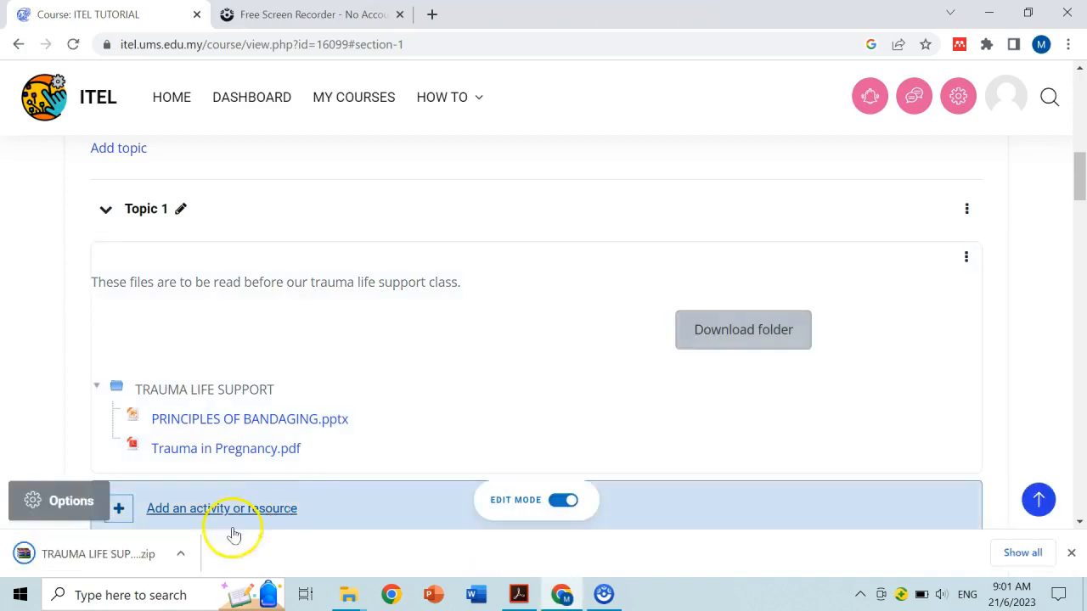
pyautogui.click(123, 564)
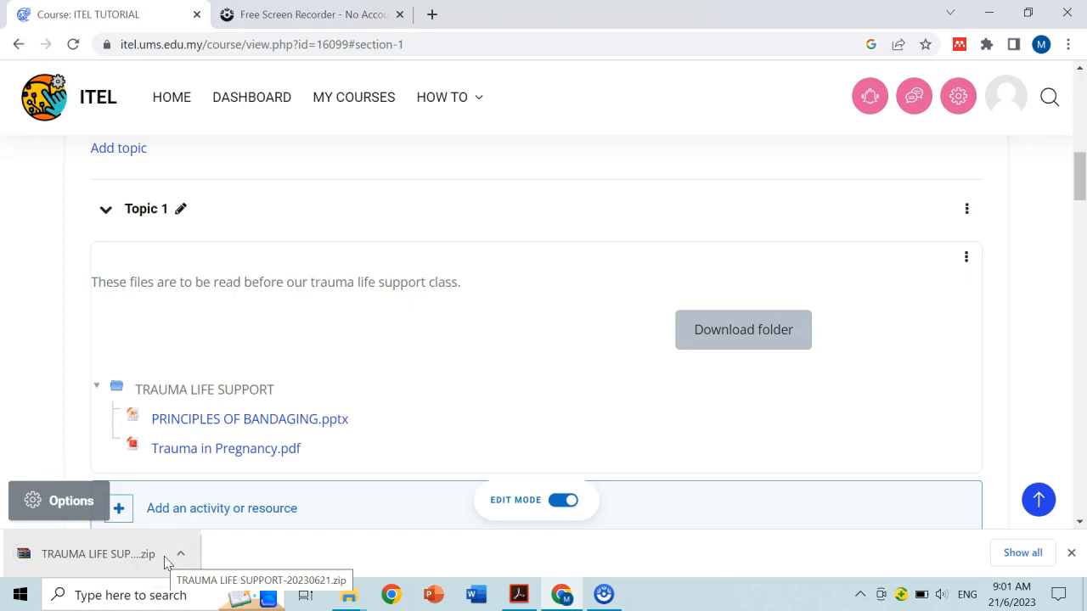
pyautogui.click(194, 527)
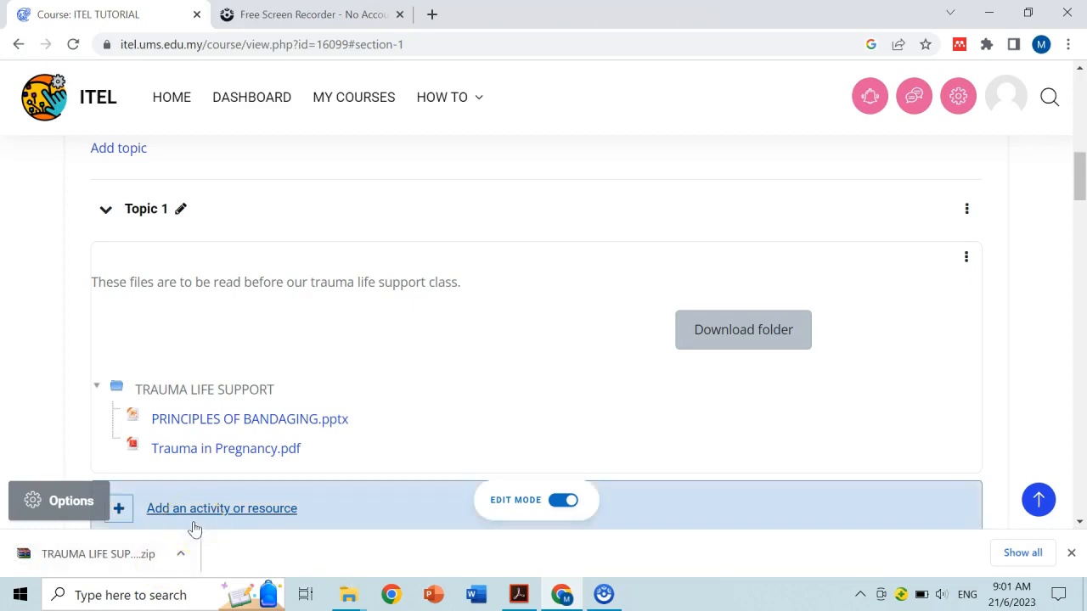